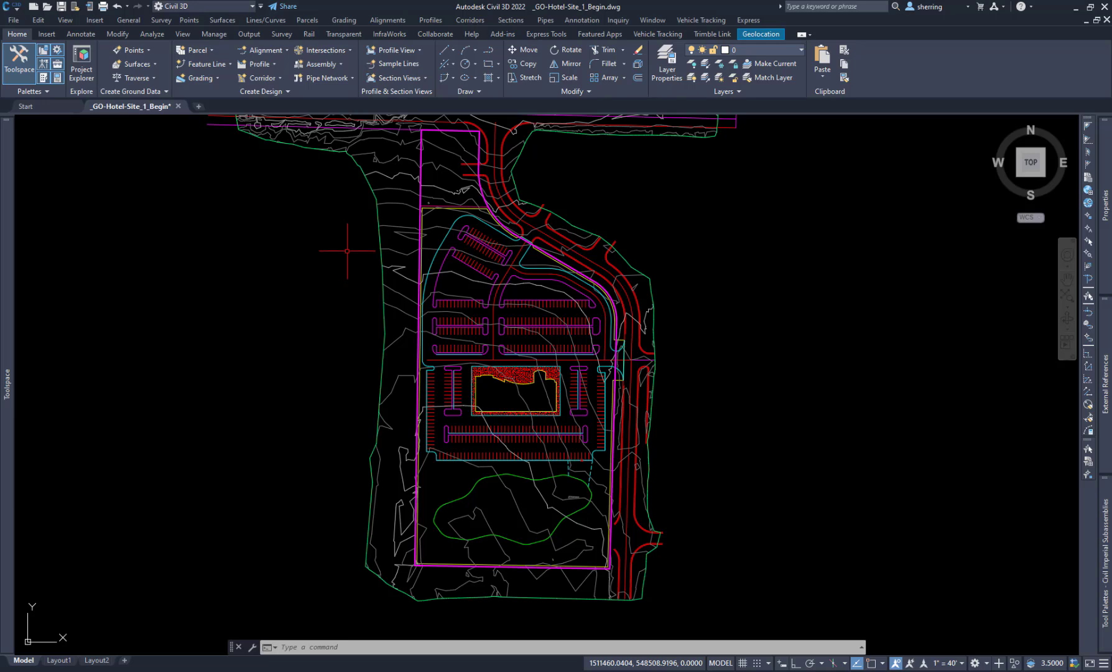
# Step: Open the Grading Objects tools to show the Grading Object Browser and the grading tool palette
pyautogui.click(152, 34)
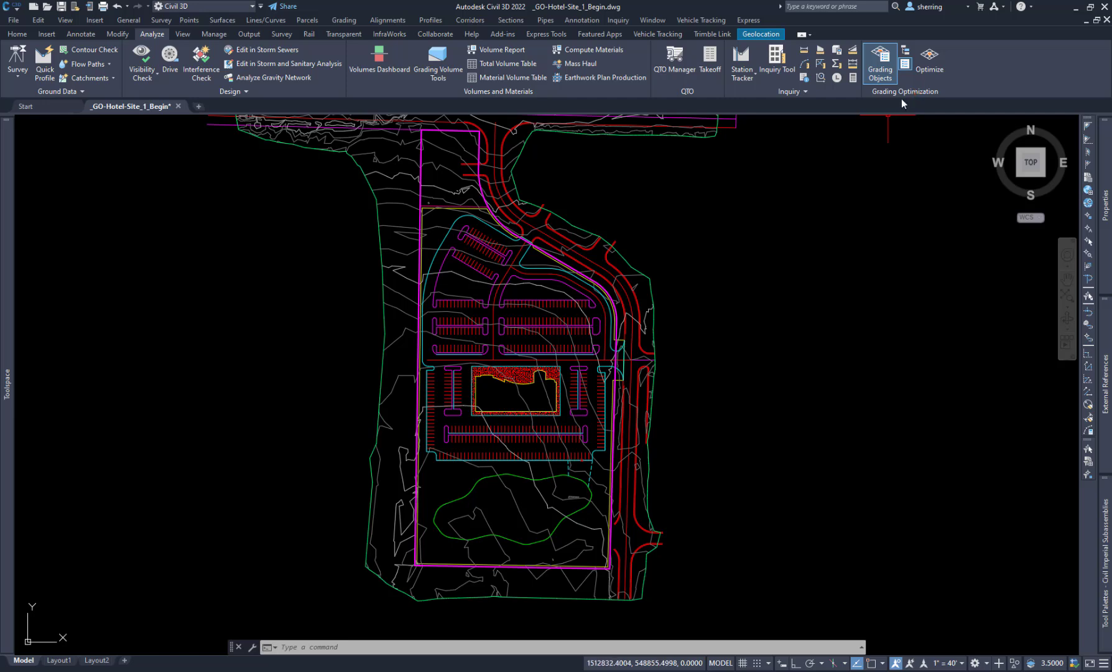
pyautogui.click(887, 70)
pyautogui.click(887, 70)
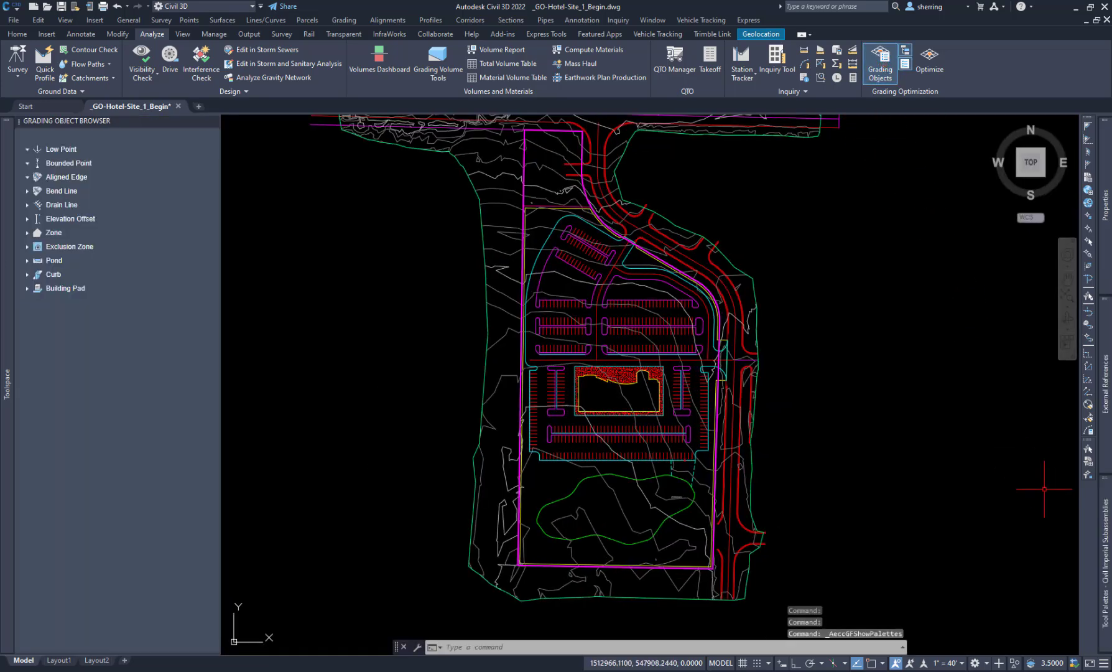
pyautogui.moveTo(1103, 518)
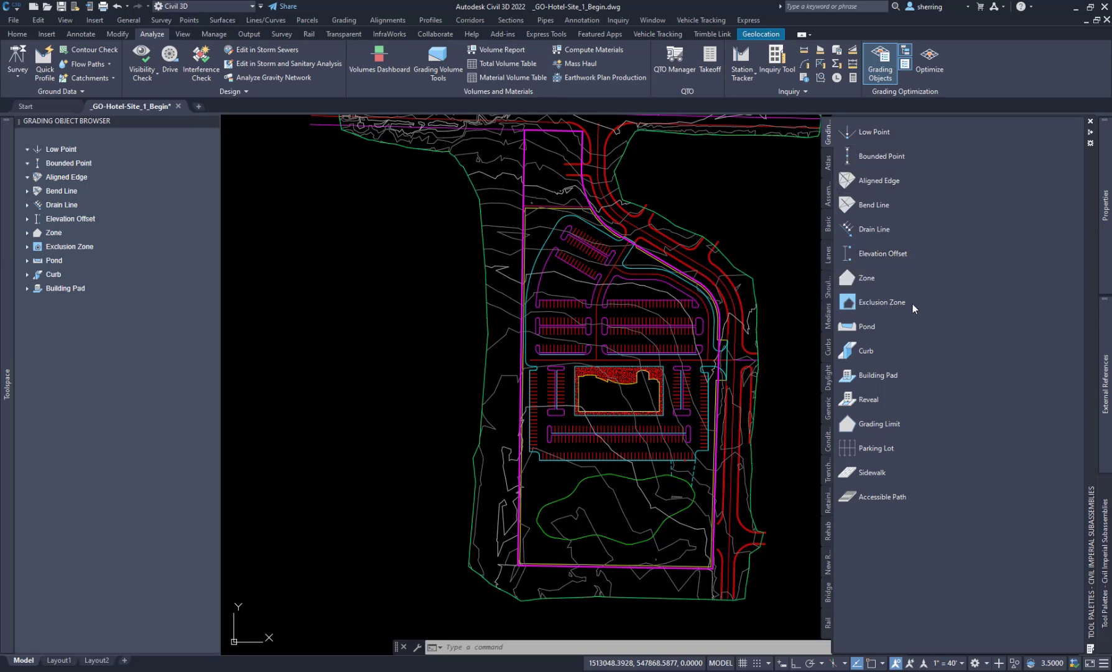
# Step: Copy the Curb tool and paste the duplicate into the grading tool palette
pyautogui.rightClick(863, 355)
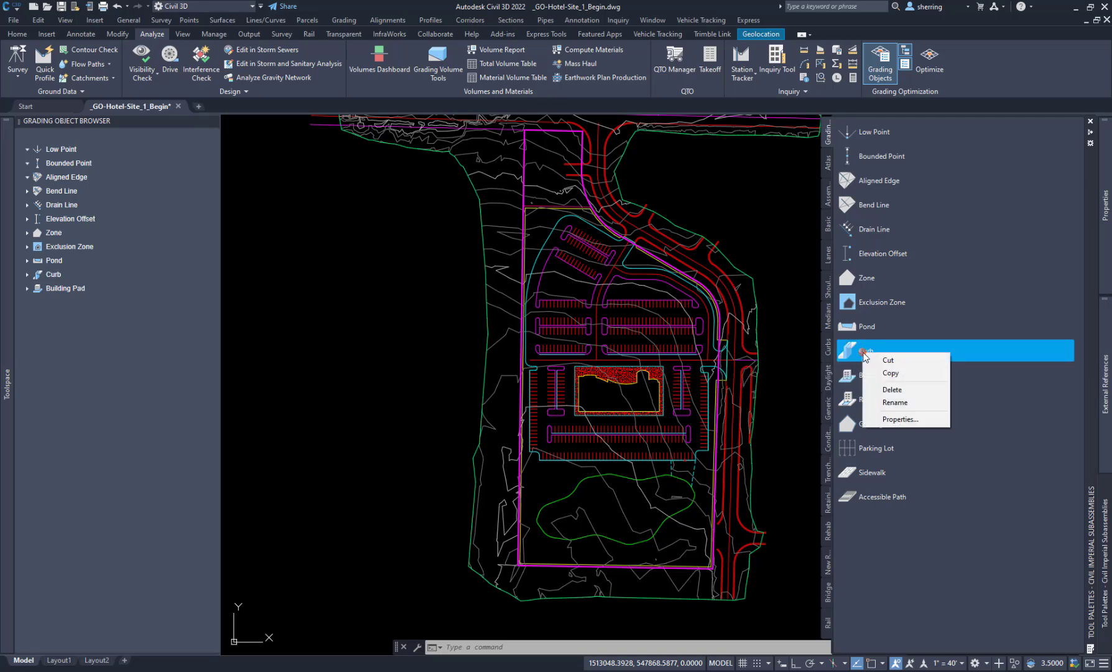
pyautogui.click(912, 376)
pyautogui.rightClick(882, 534)
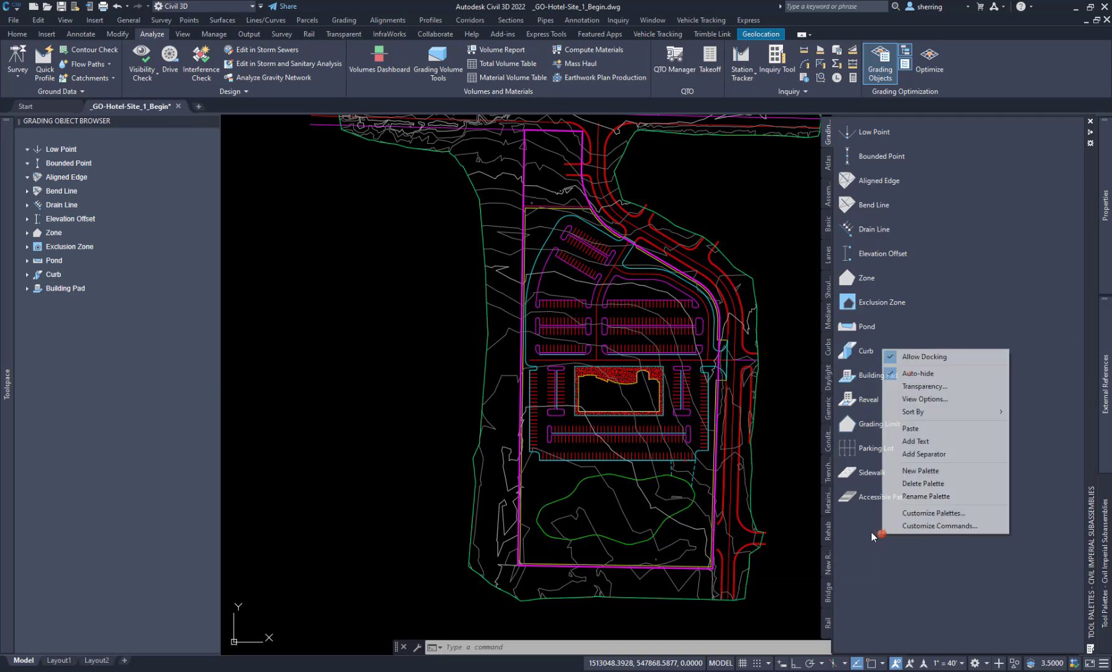
pyautogui.click(923, 428)
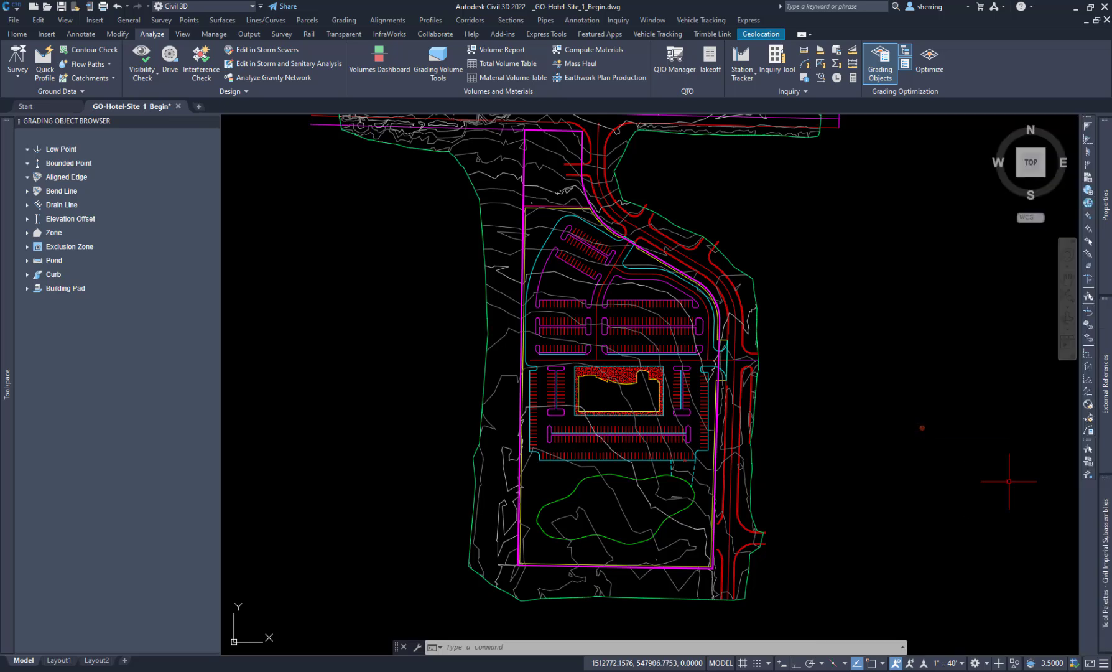
# Step: Delete the duplicate Curb tool from the grading tool palette and cancel the pending curb object selection
pyautogui.moveTo(1106, 274)
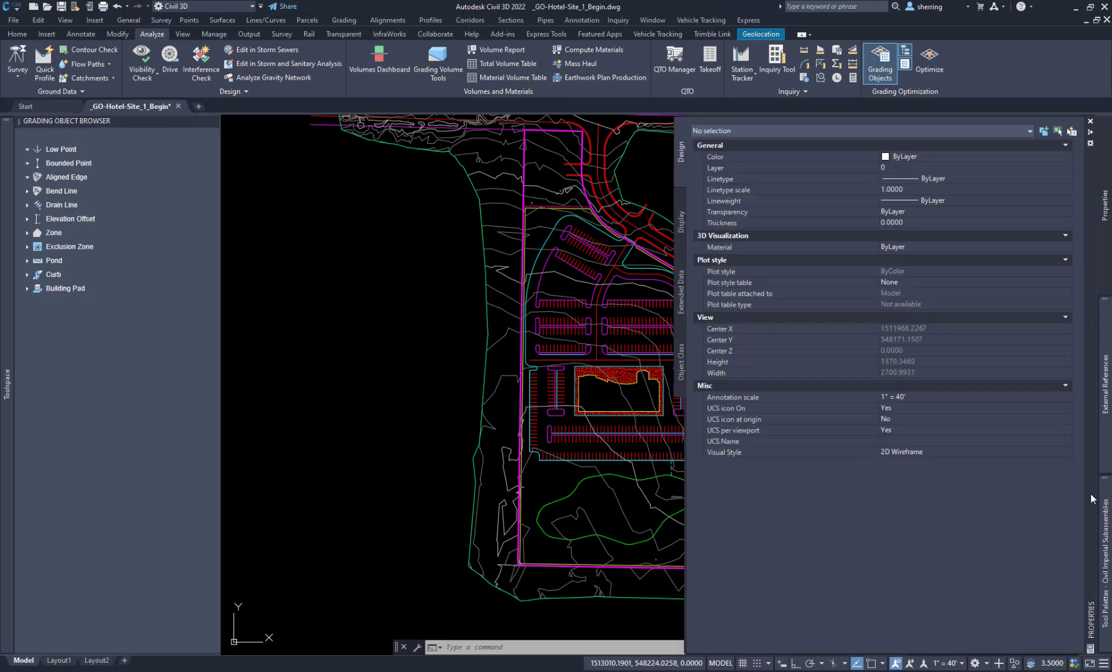
pyautogui.moveTo(1091, 619)
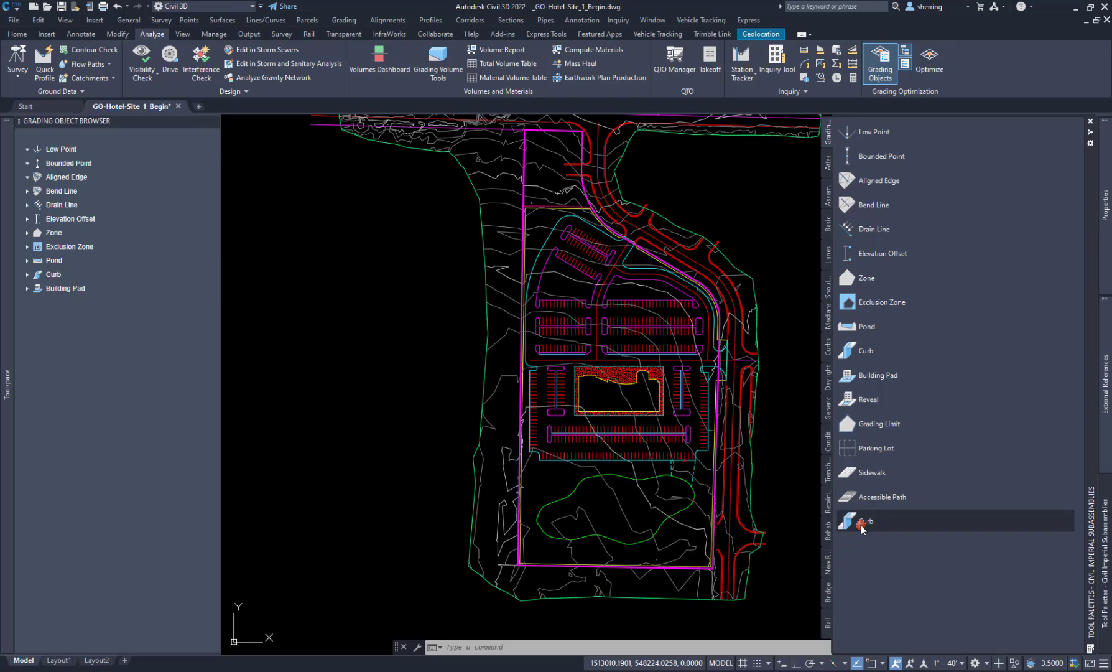
pyautogui.click(880, 521)
pyautogui.rightClick(881, 521)
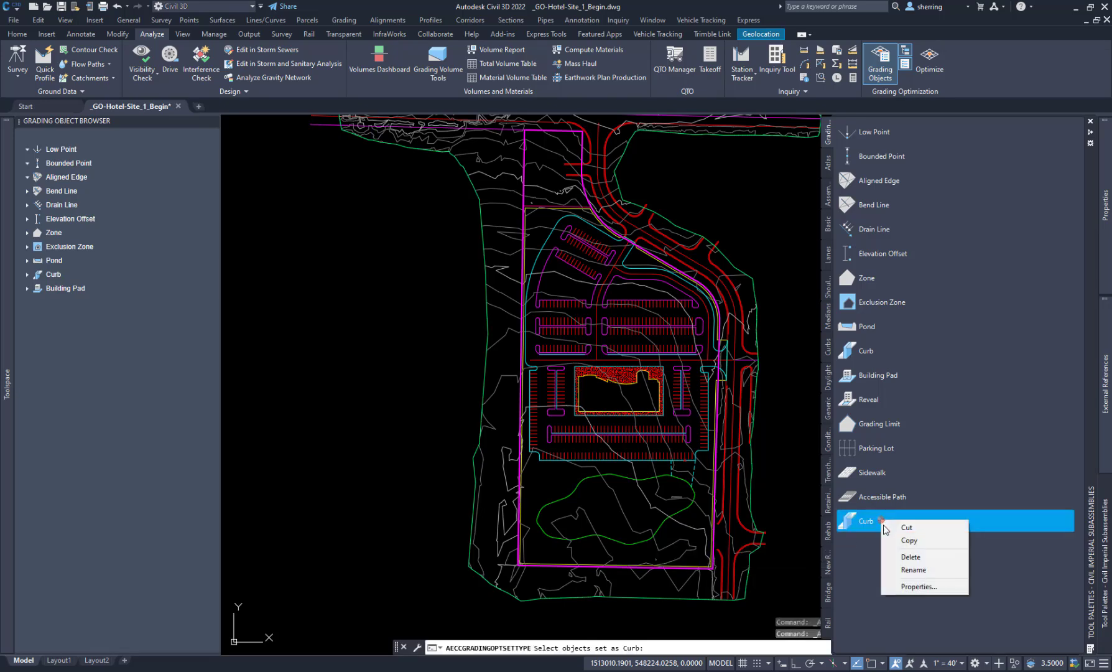
pyautogui.click(912, 559)
pyautogui.click(578, 365)
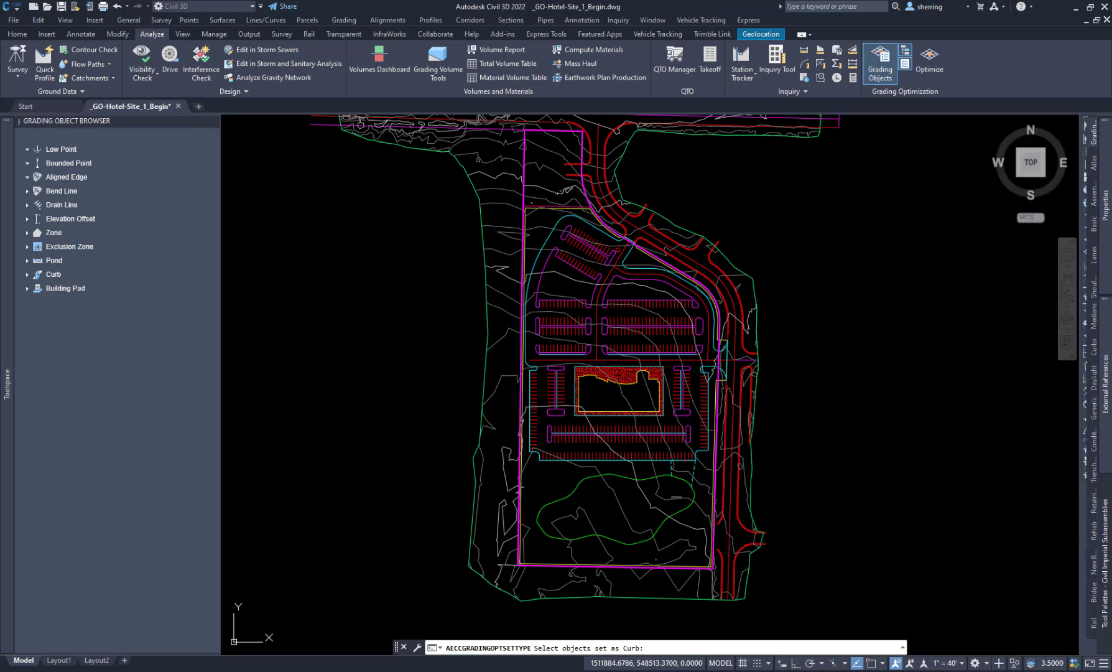
pyautogui.press('Escape')
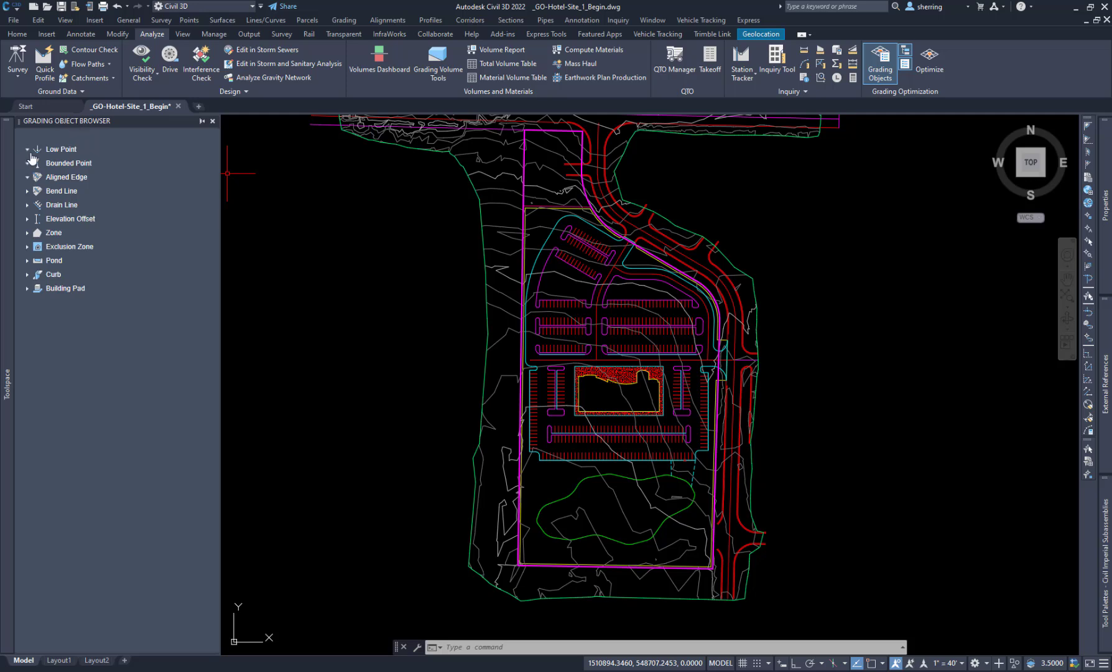
pyautogui.click(63, 205)
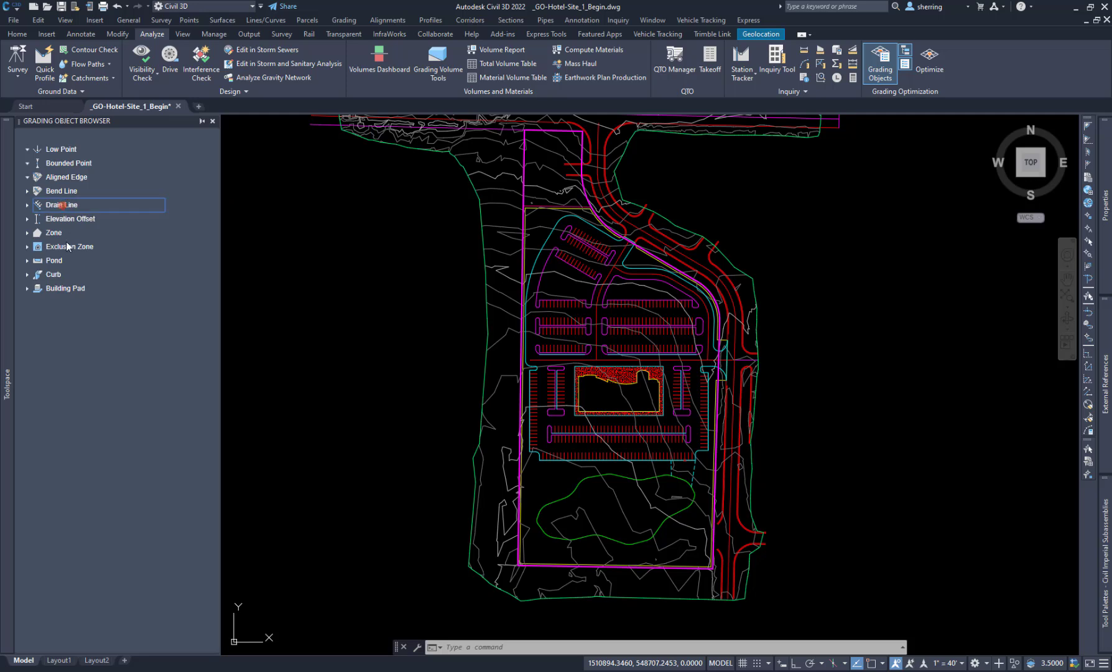
pyautogui.click(53, 275)
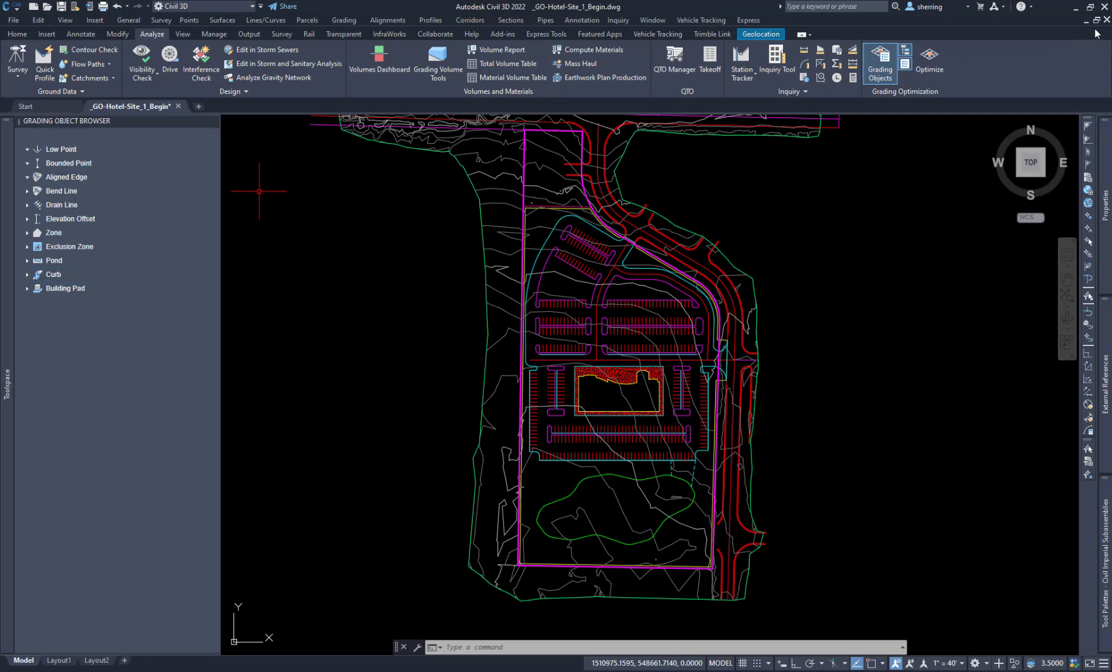
# Step: Open Grading Optimization for the site and increase the vertical exaggeration of the existing surface
pyautogui.click(930, 65)
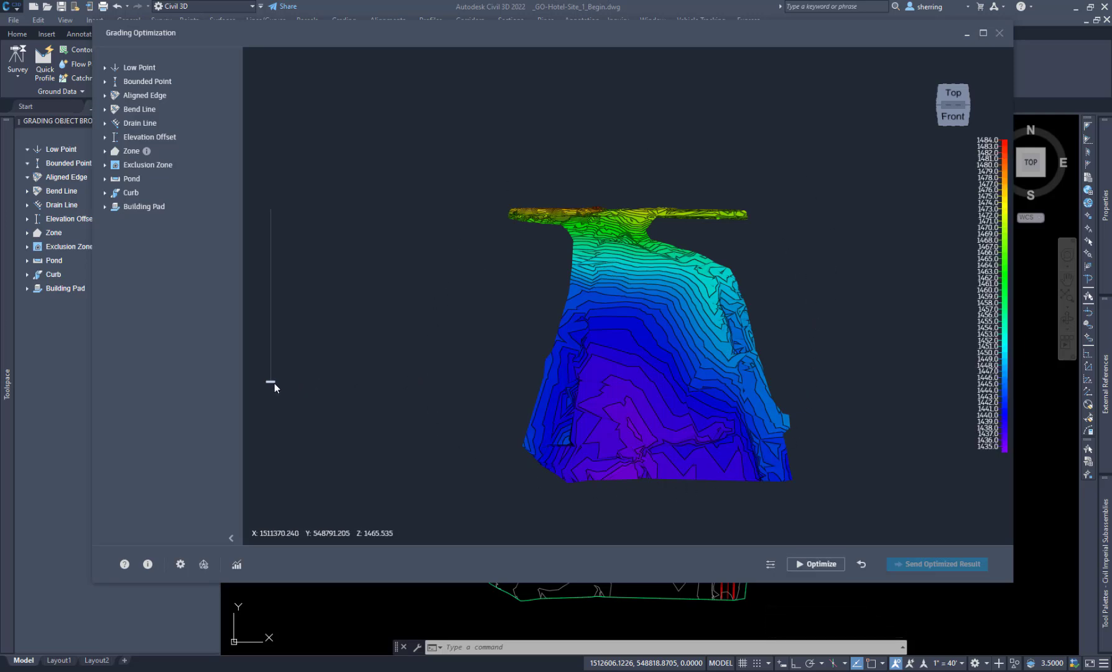
pyautogui.moveTo(273, 381); pyautogui.dragTo(279, 264)
pyautogui.moveTo(590, 358); pyautogui.dragTo(600, 337)
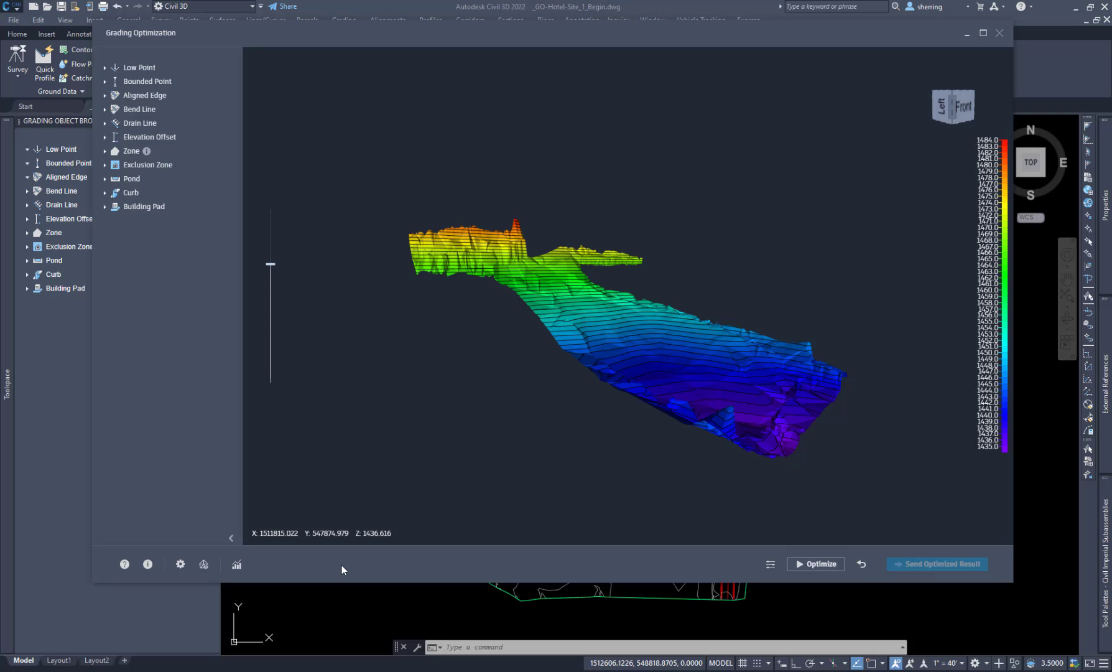
# Step: Examine the Grading Optimization model preferences, including the available mesh quality options
pyautogui.click(179, 564)
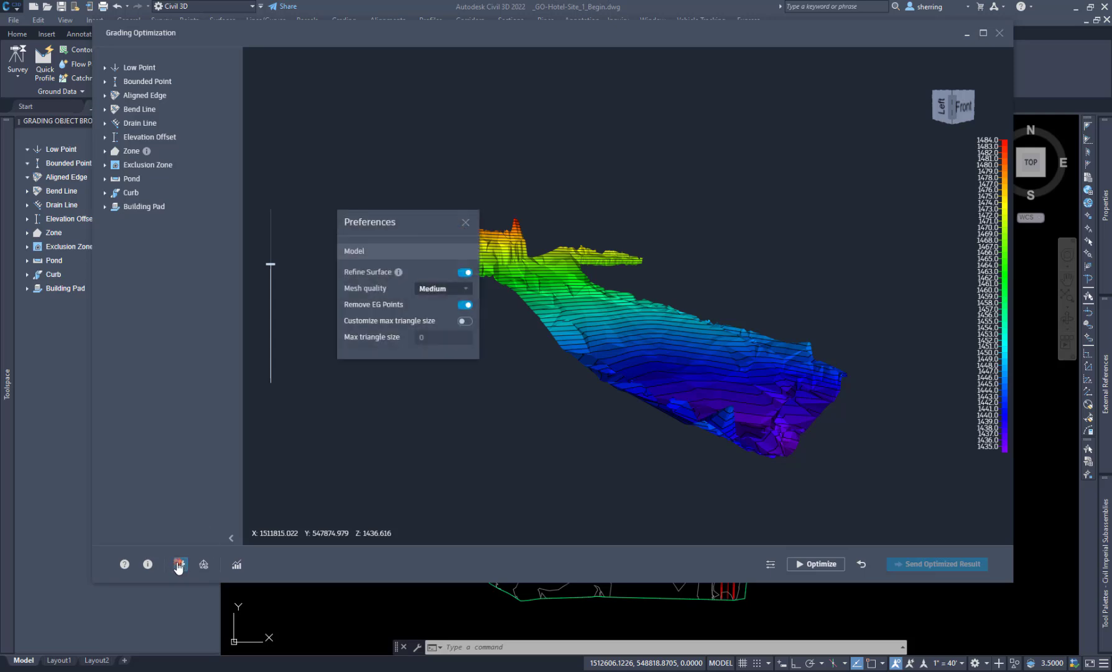
pyautogui.click(442, 289)
pyautogui.click(442, 288)
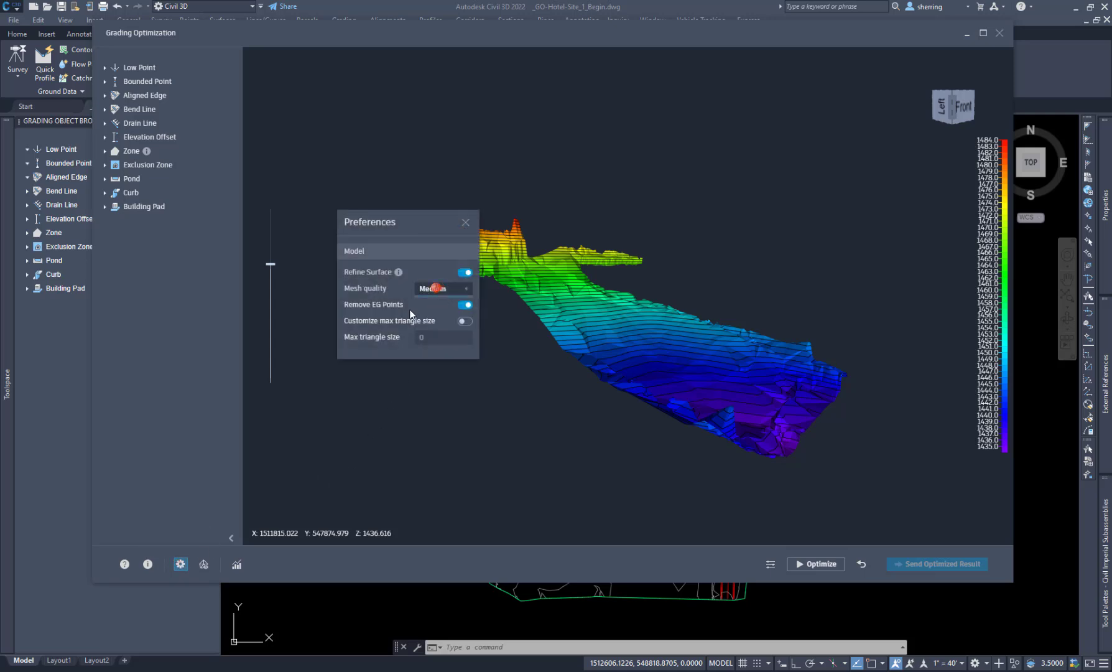
pyautogui.click(465, 222)
# Step: Show the surface display options and examine the Visualization Settings and the Convergence Plots
pyautogui.click(203, 564)
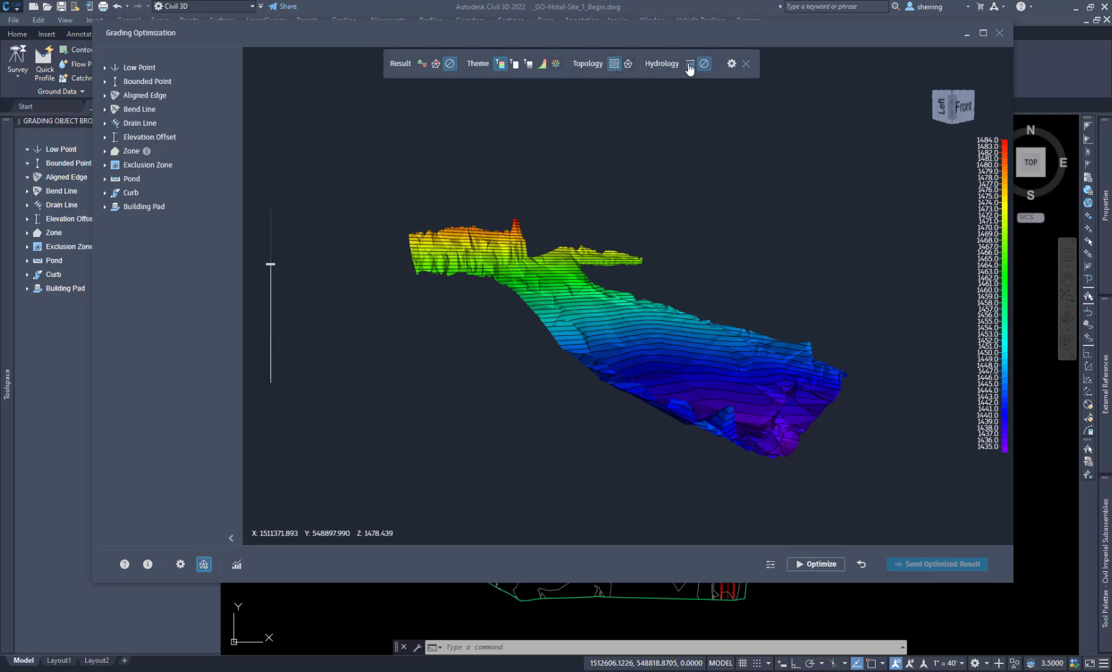
pyautogui.click(732, 64)
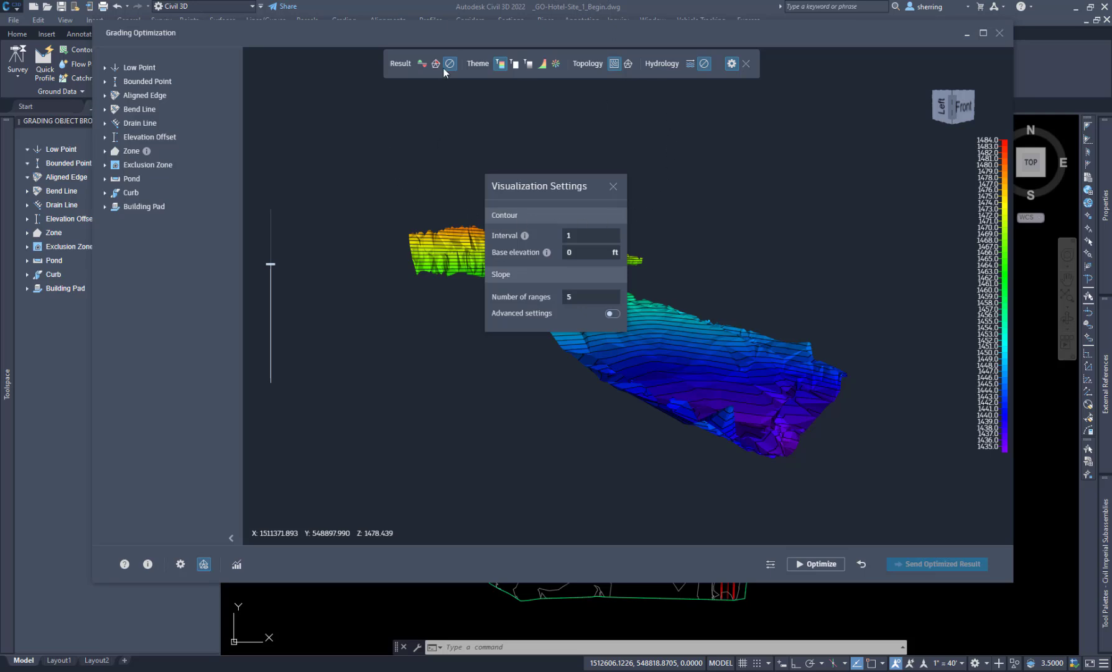
pyautogui.click(614, 187)
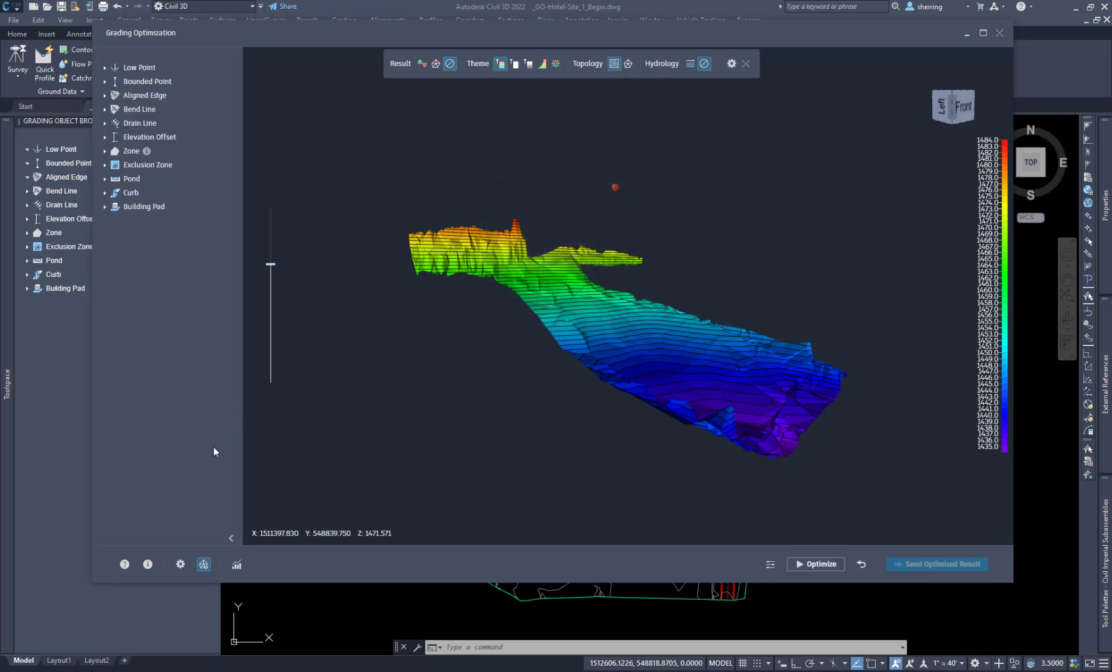
pyautogui.click(236, 566)
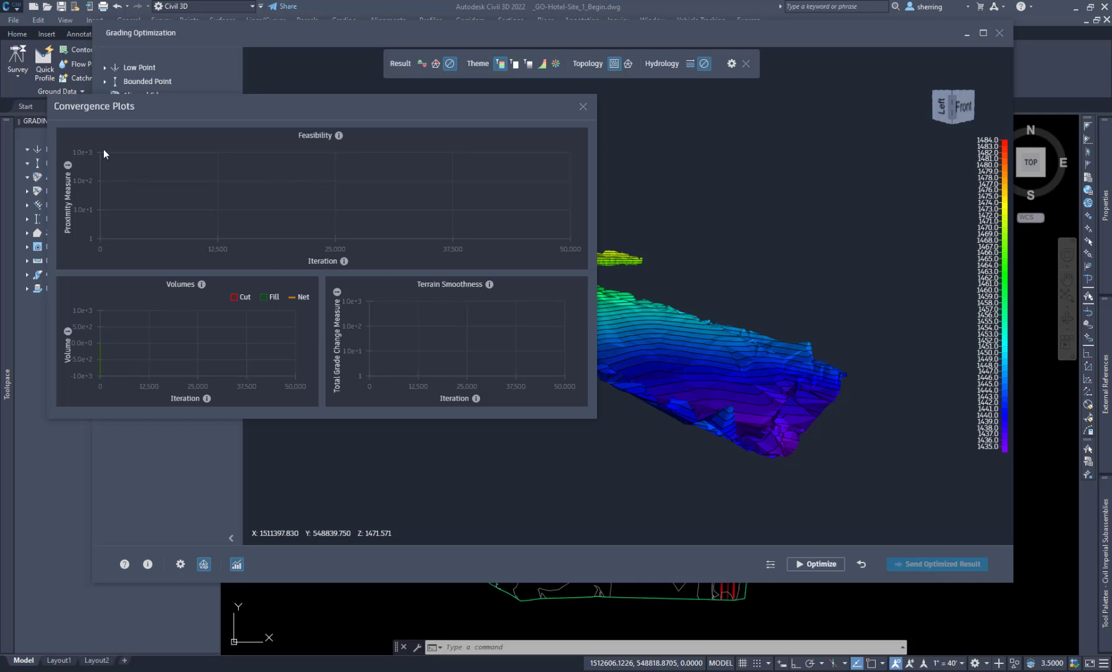
pyautogui.click(583, 106)
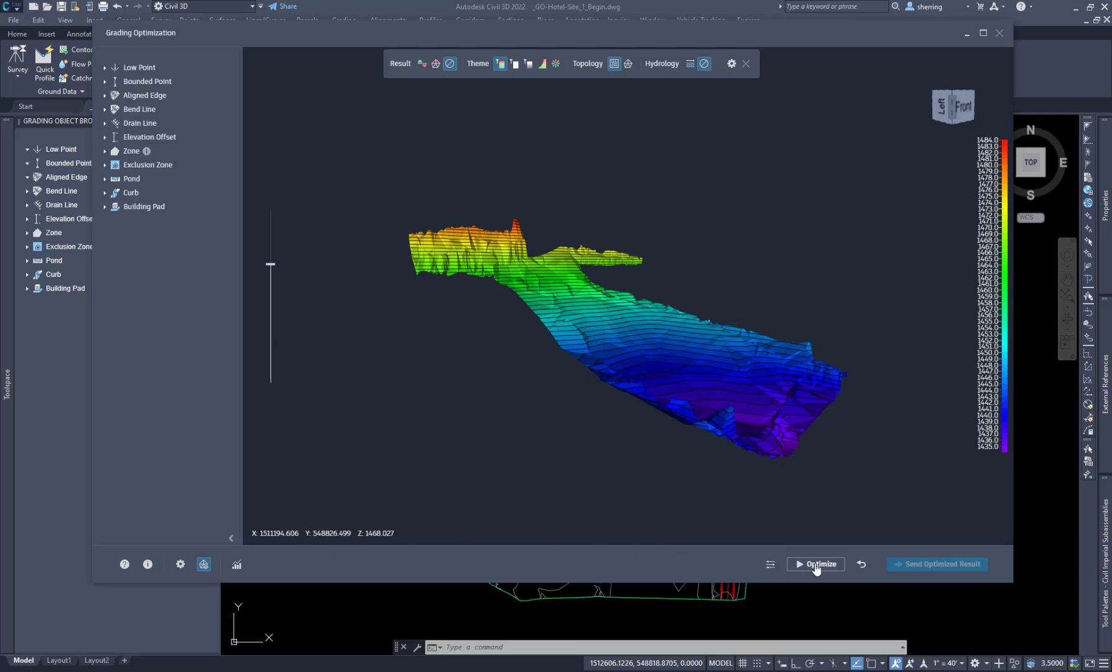
# Step: Set the optimization iterations to 2000 and the objective weights to 86 for balanced cut and fill, 55 for minimized earthwork and 36 for smooth surface
pyautogui.click(771, 563)
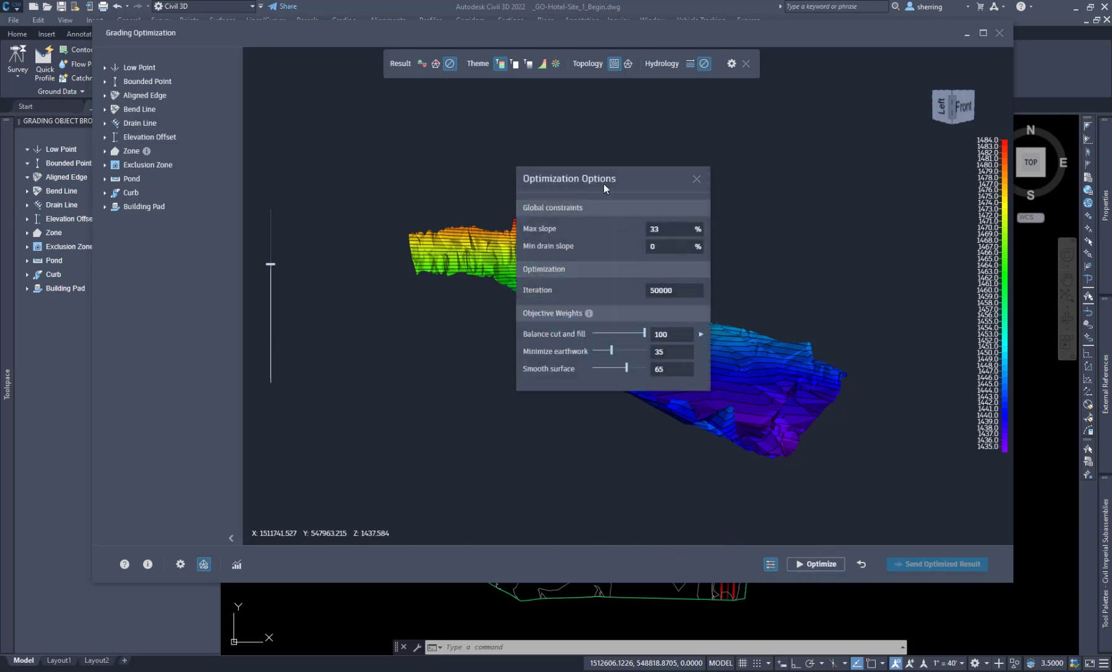
pyautogui.moveTo(637, 177); pyautogui.dragTo(635, 153)
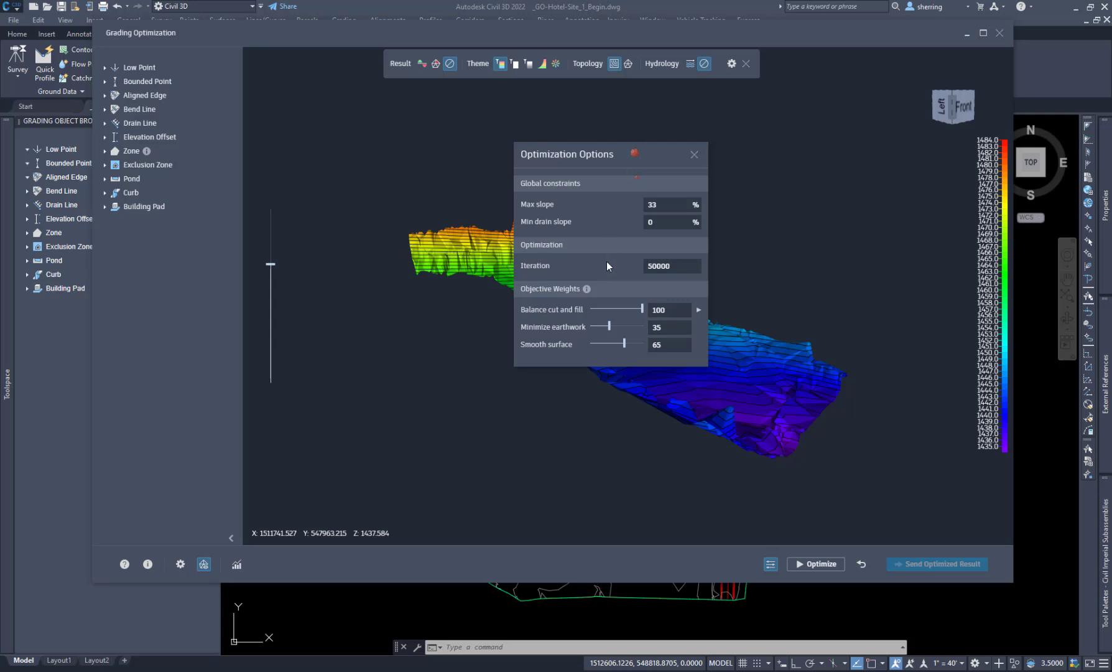
pyautogui.click(677, 266)
pyautogui.write('2000')
pyautogui.moveTo(643, 313); pyautogui.dragTo(619, 328)
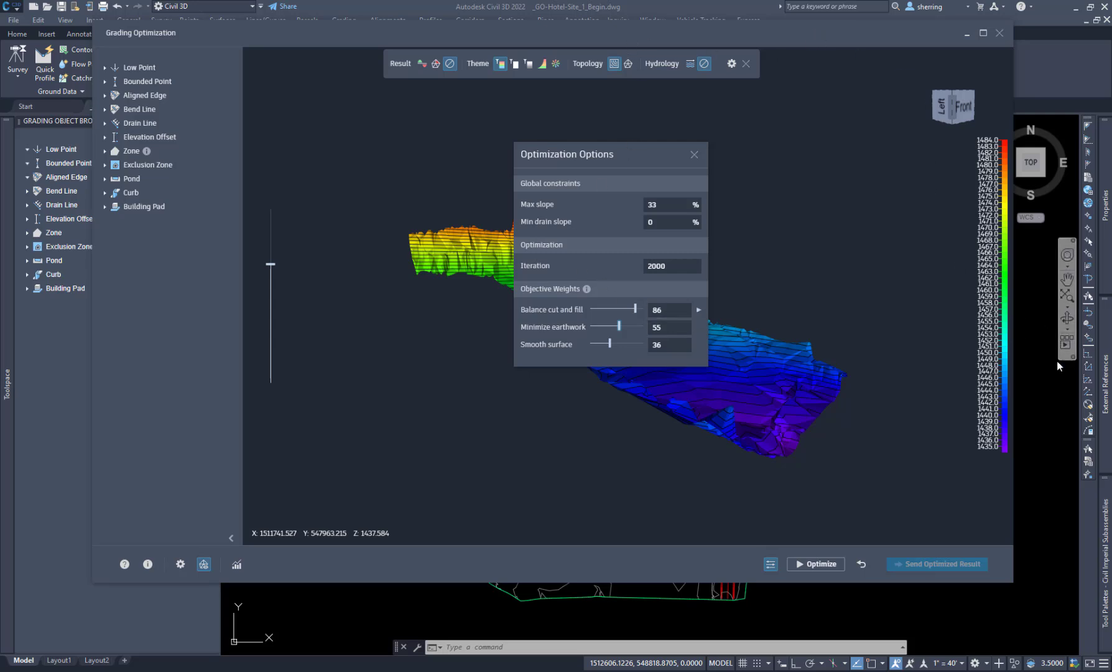
# Step: Switch to the Civil 3D drawing and back to Grading Optimization, and reposition the Grading Optimization window on the desktop
pyautogui.click(64, 126)
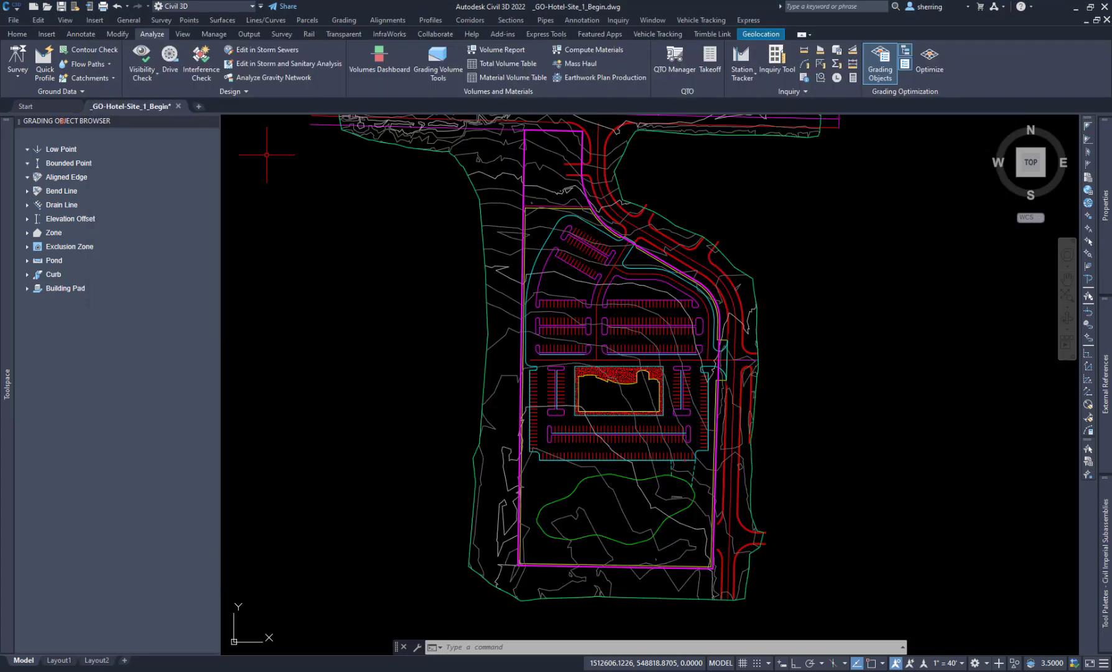
pyautogui.hotkey('alt', 'Tab')
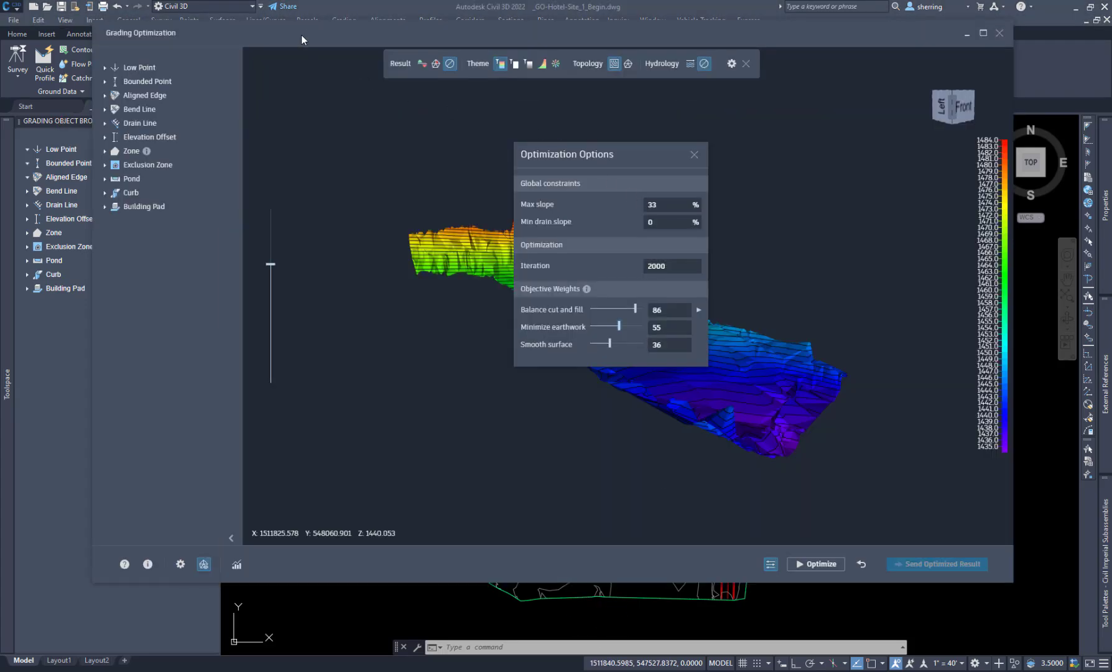
pyautogui.moveTo(301, 39); pyautogui.dragTo(295, 68)
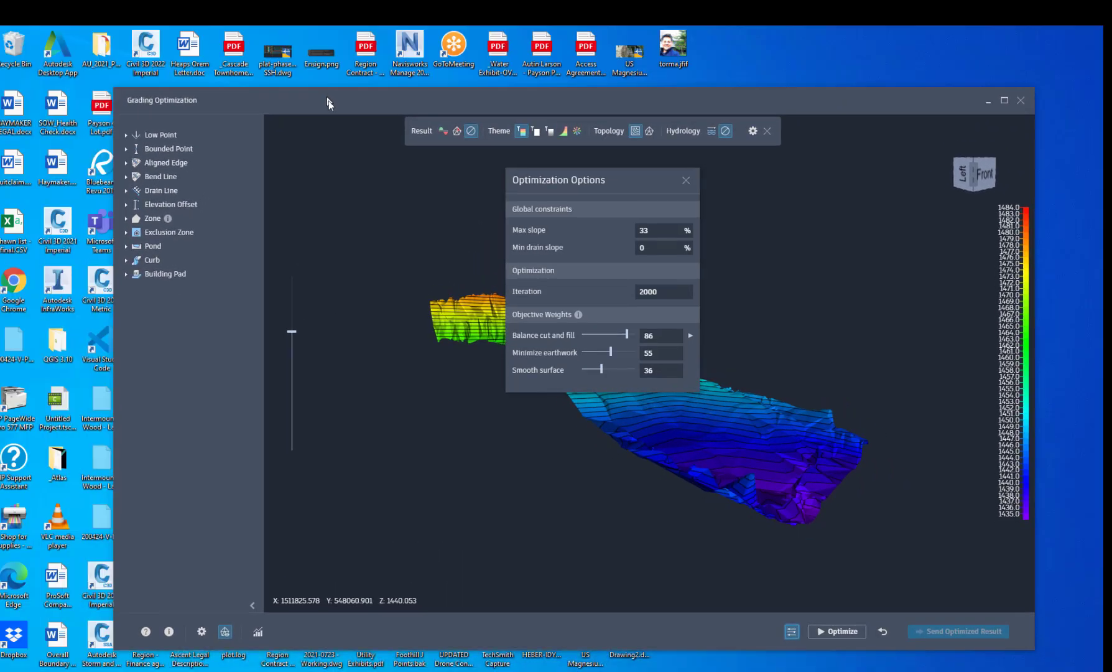
pyautogui.click(326, 95)
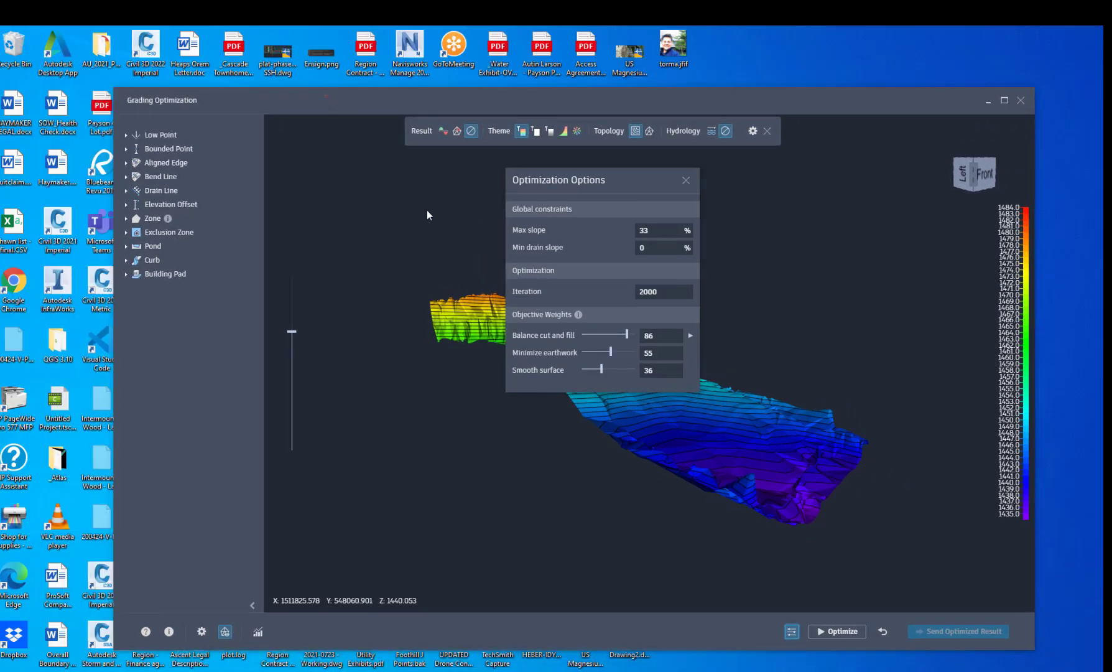